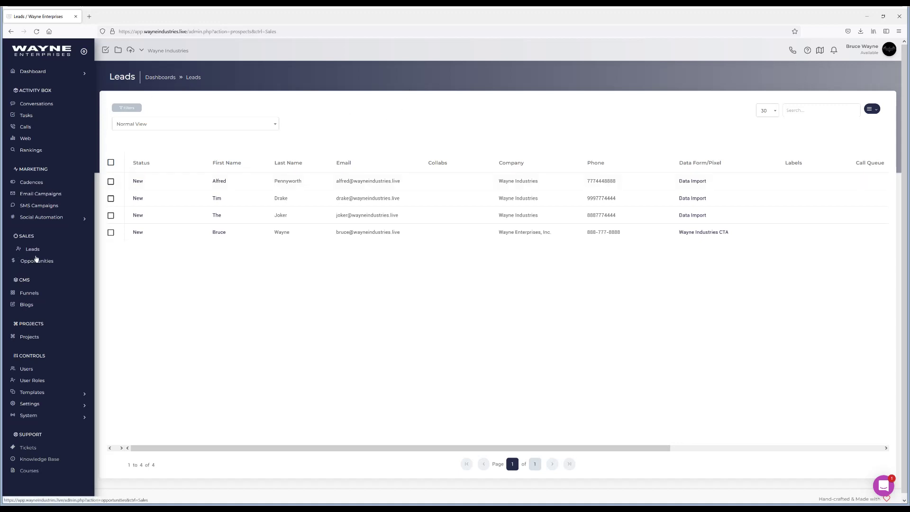
- Filter the leads list by the Data Import data form and view the filtered leads
left_click(127, 109)
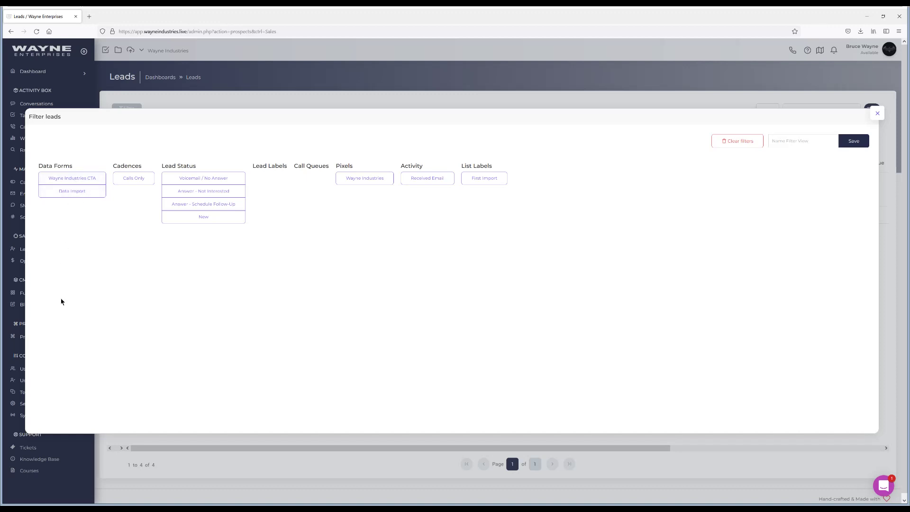
left_click(73, 195)
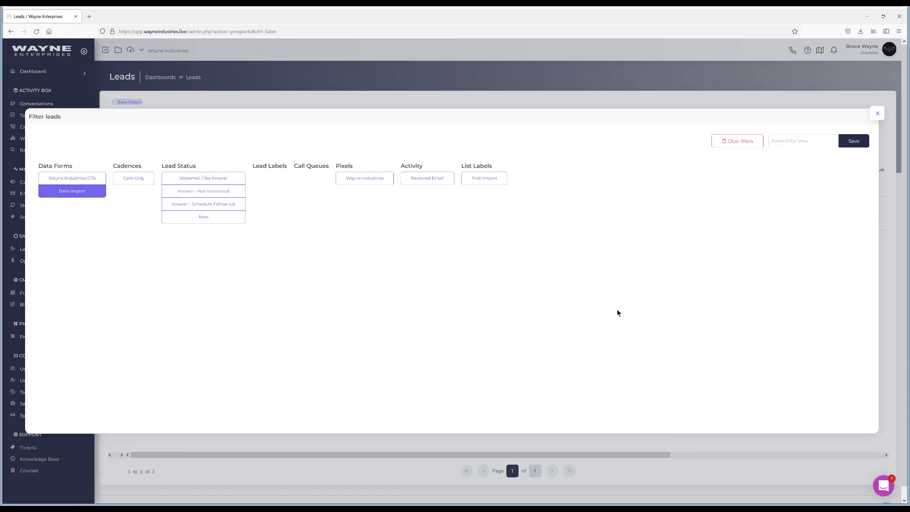
left_click(878, 113)
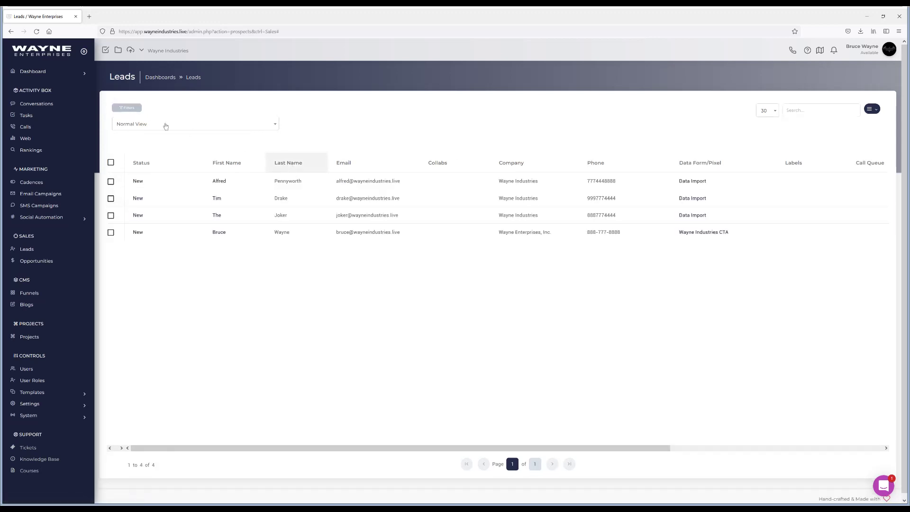
- Filter the leads by the Wayne Industries CTA data form, view the list, and remove the filter
left_click(127, 111)
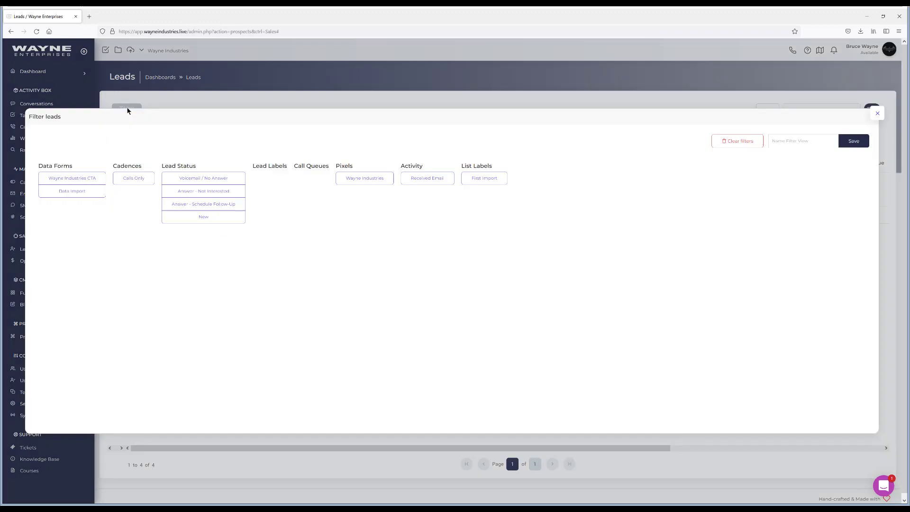
left_click(83, 180)
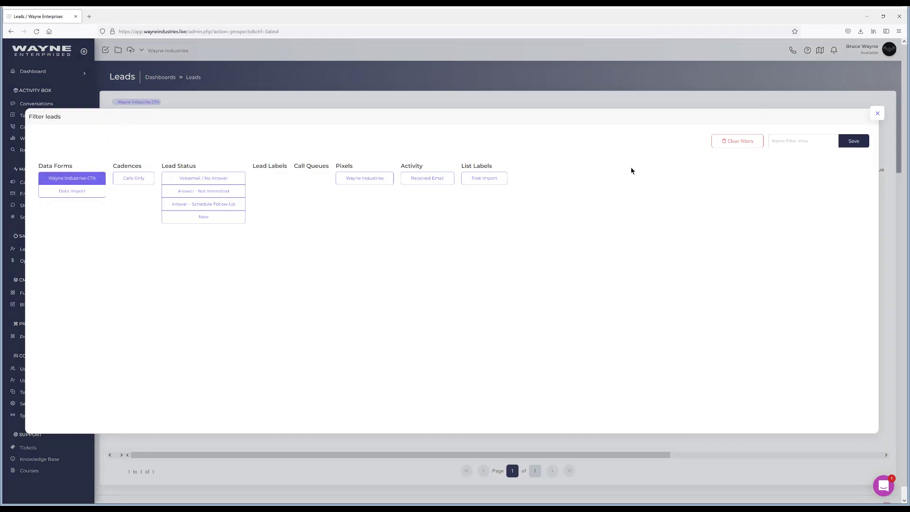
left_click(877, 114)
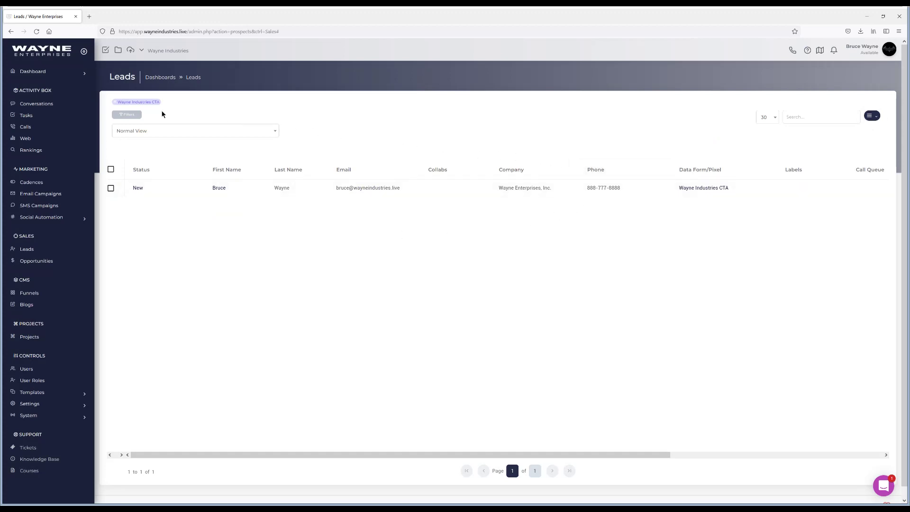
left_click(115, 103)
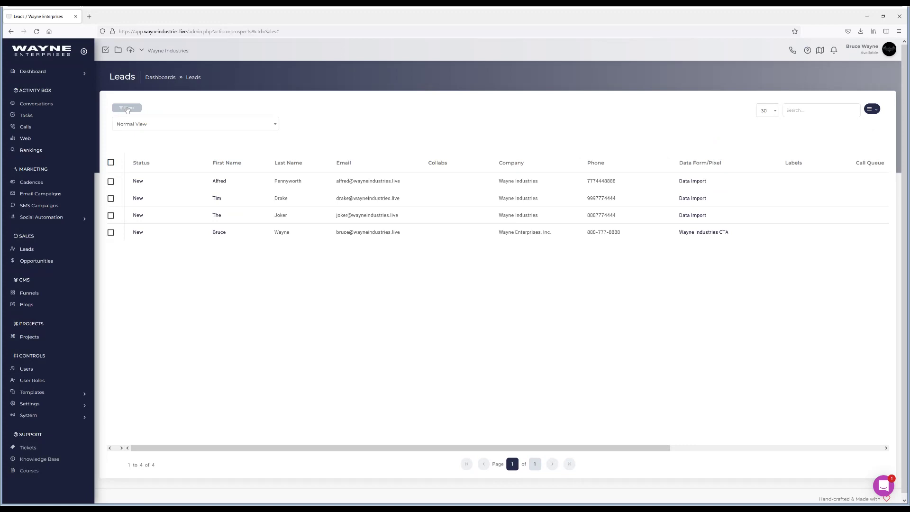
- Filter the leads by the Data Import data form and First Import list label, view them, and remove both filters
left_click(127, 109)
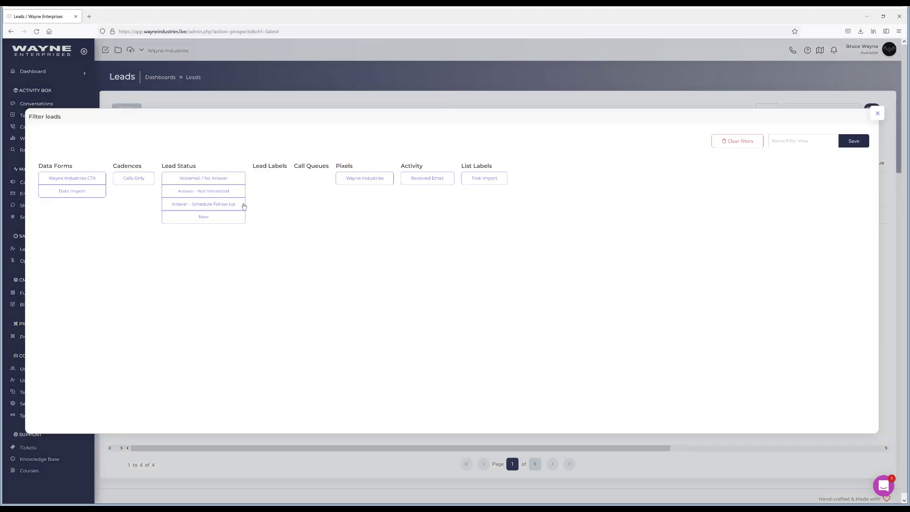
left_click(74, 192)
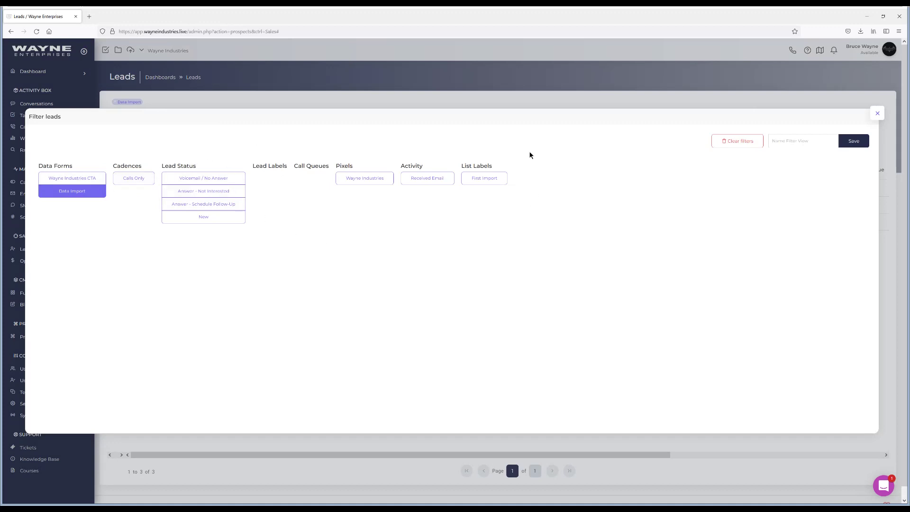
left_click(480, 180)
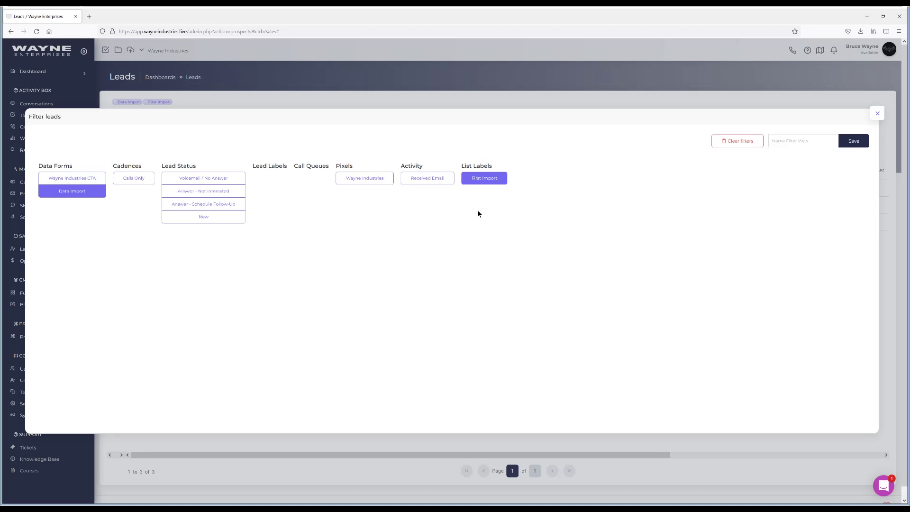
left_click(877, 115)
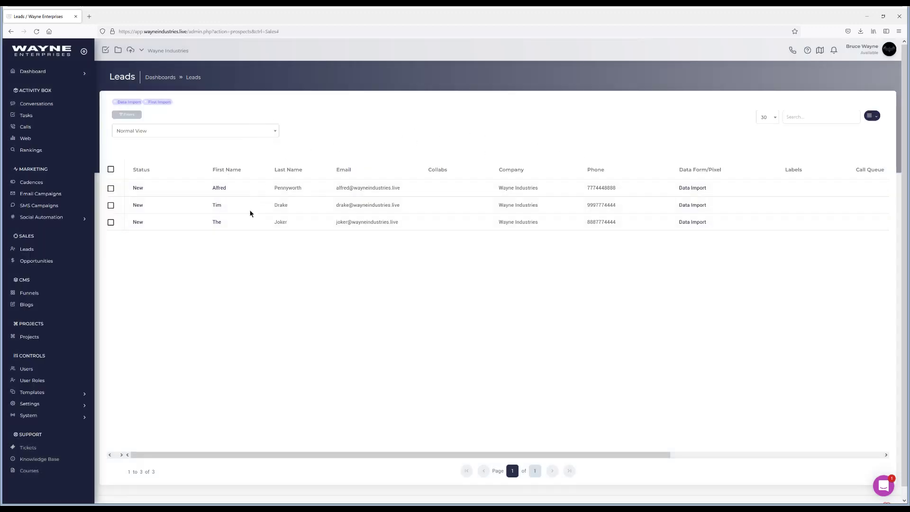
left_click(147, 102)
left_click(115, 104)
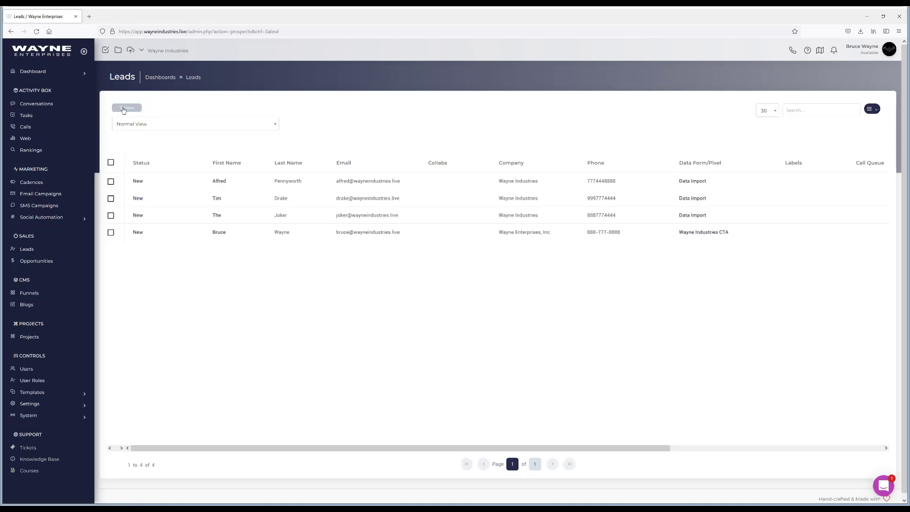
left_click(124, 108)
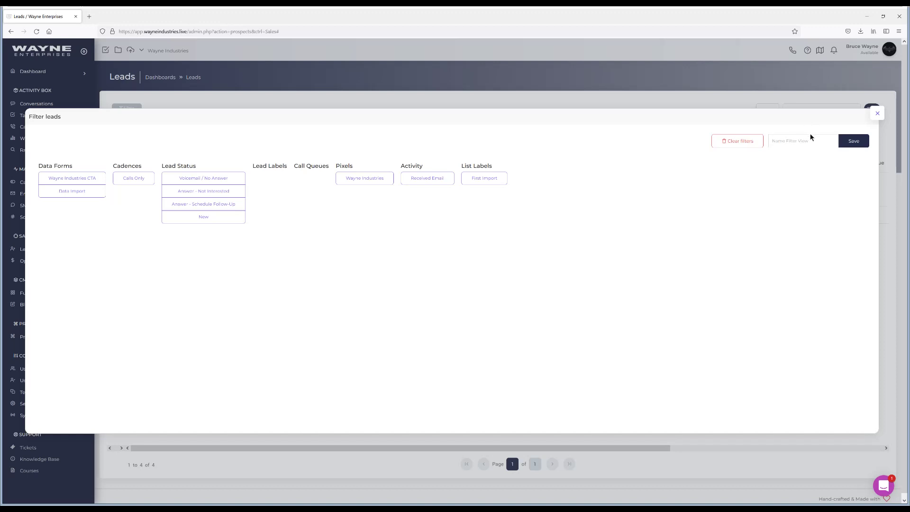
left_click(877, 115)
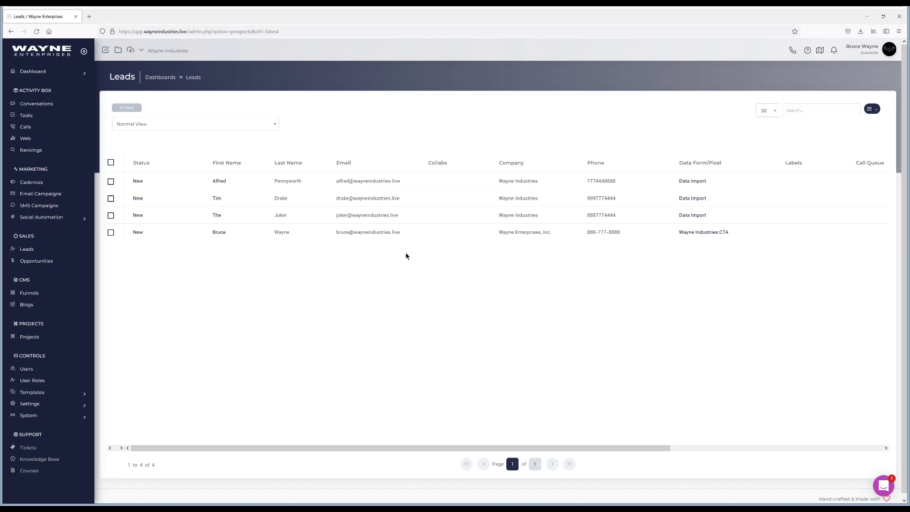
left_click_drag(376, 449, 800, 303)
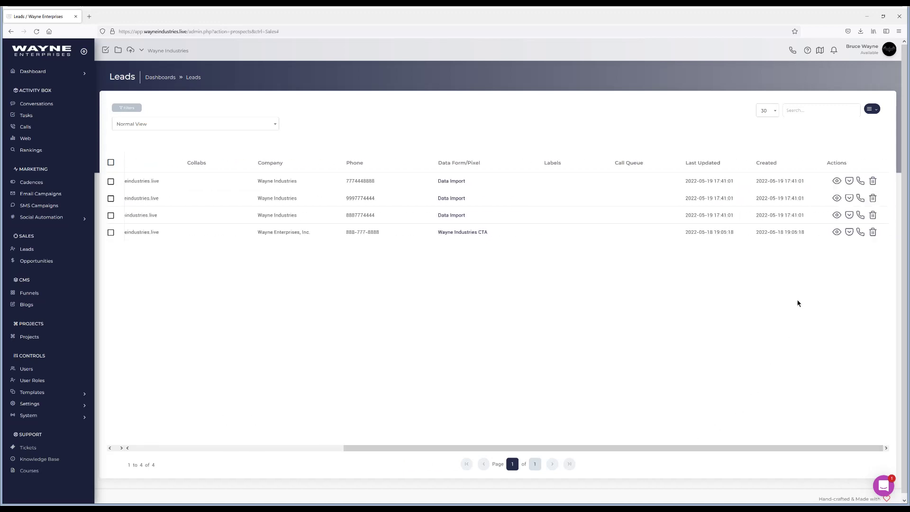
left_click(849, 181)
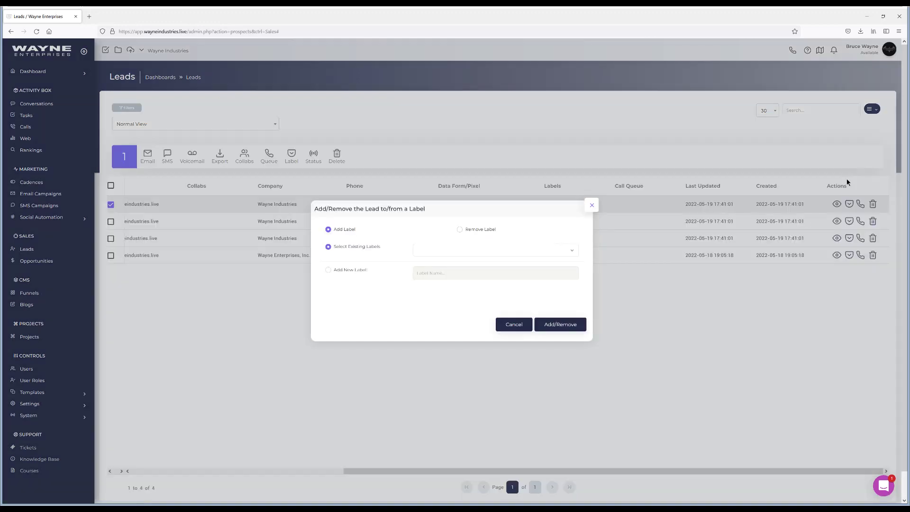
left_click(592, 205)
left_click(110, 186)
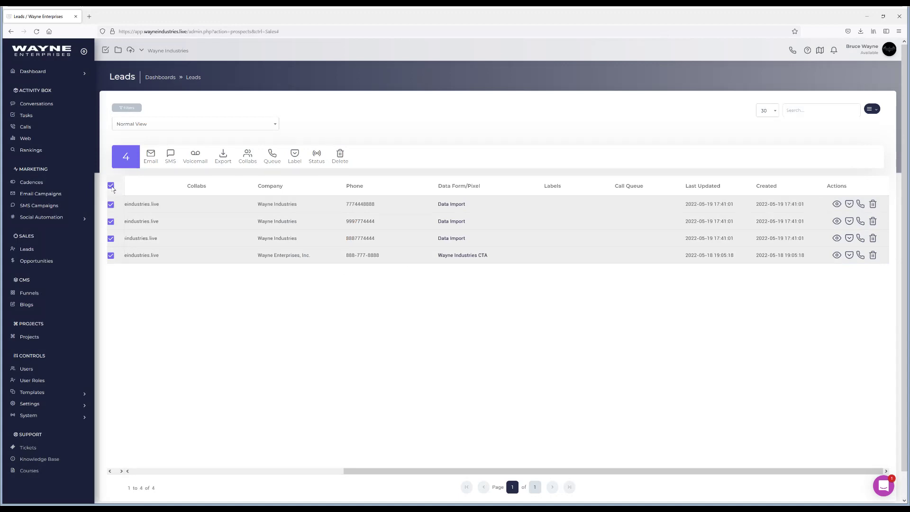
left_click(111, 186)
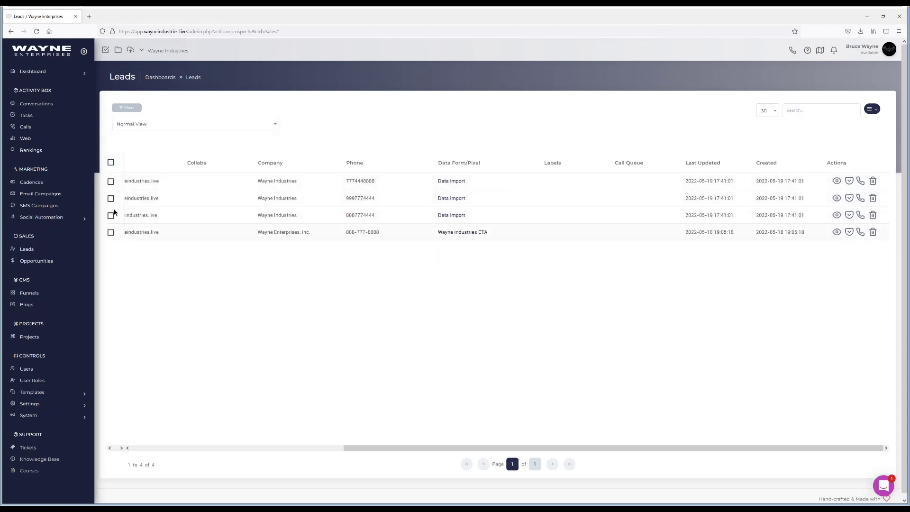
left_click(253, 448)
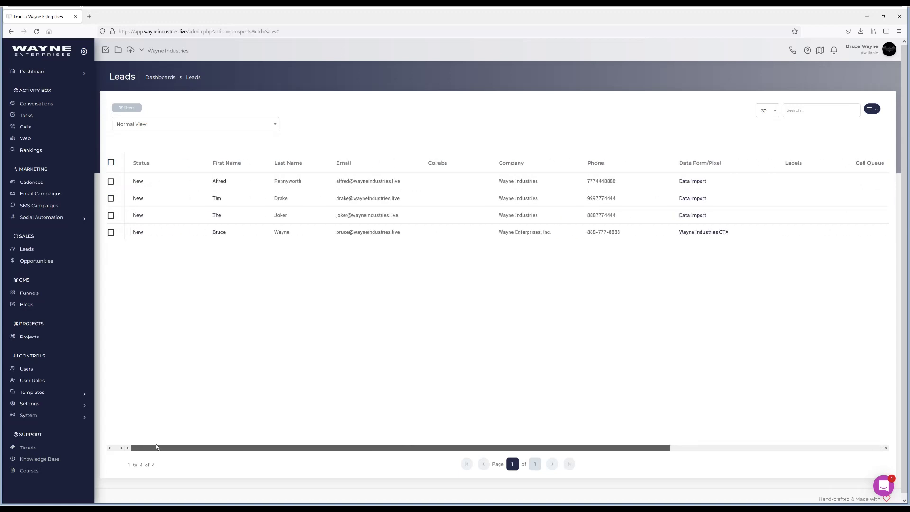
- Assign the third lead to a new label named "Vilian" and check the label on the lead's details page
left_click(111, 216)
left_click(292, 162)
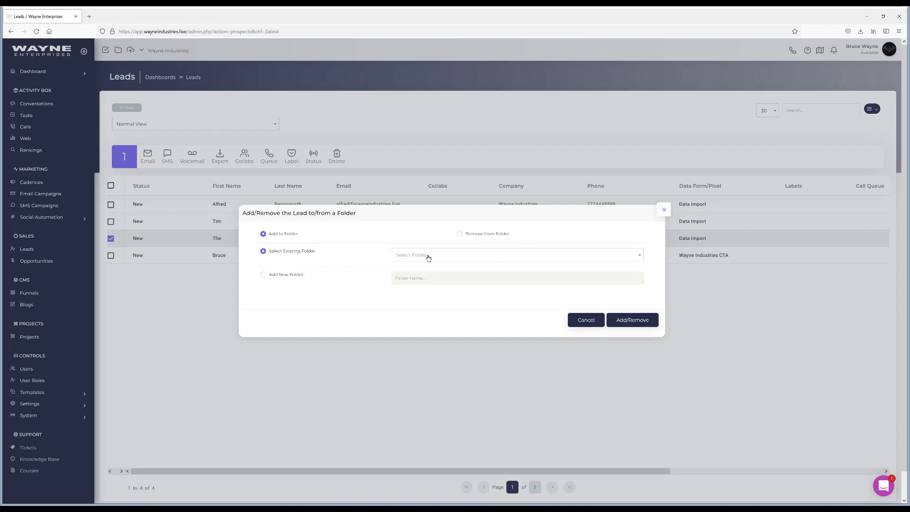
left_click(263, 274)
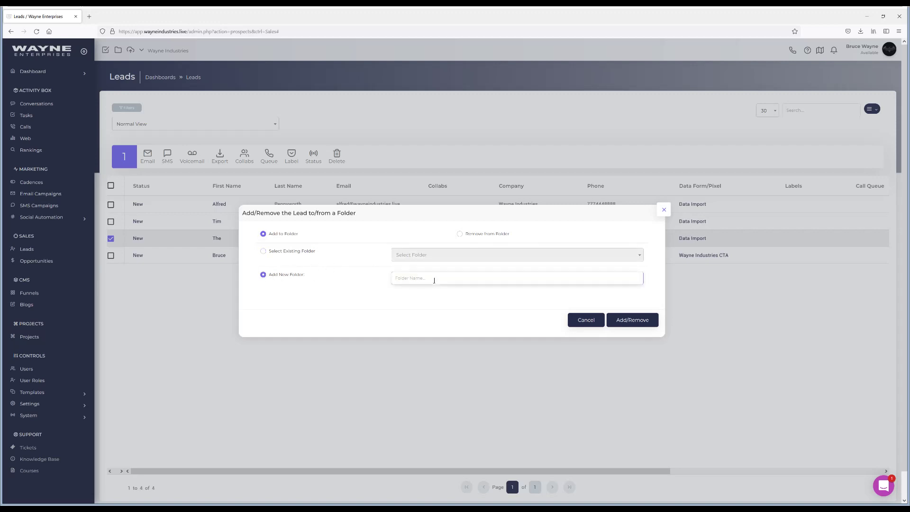
type("Vilian")
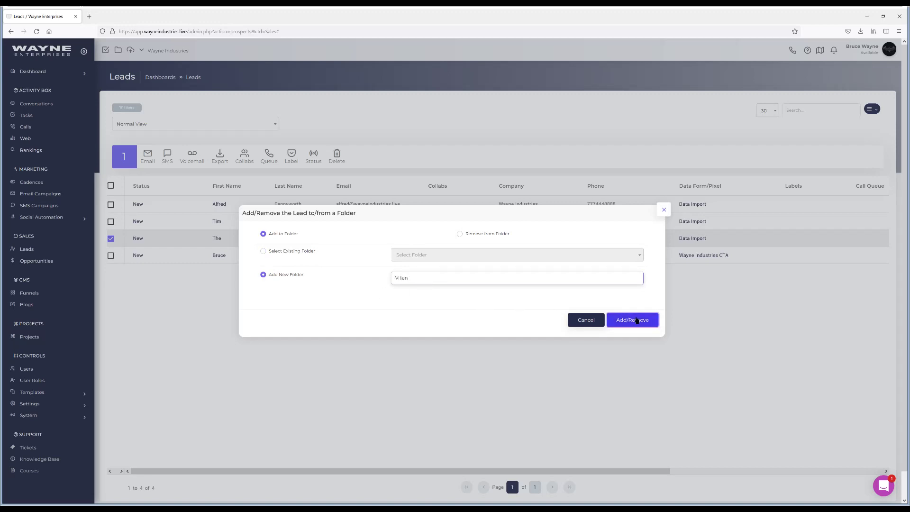
left_click(621, 321)
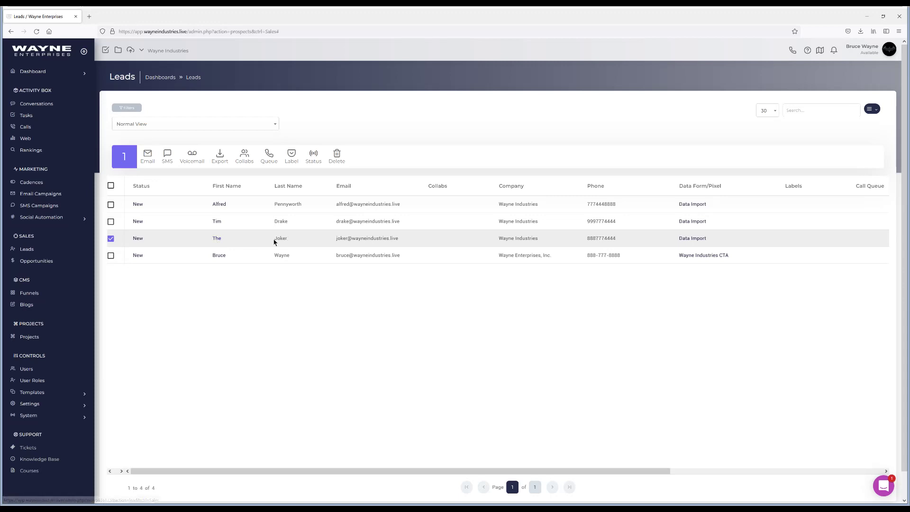
left_click(219, 242)
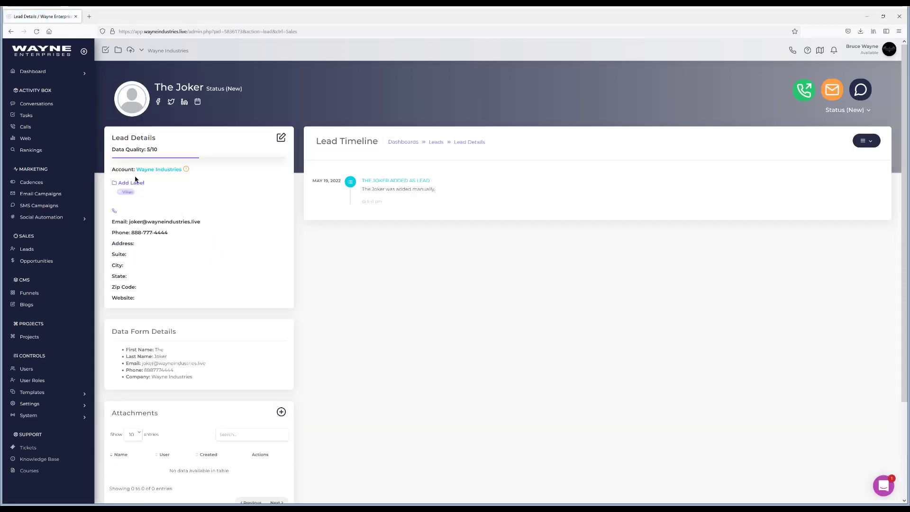
left_click(11, 32)
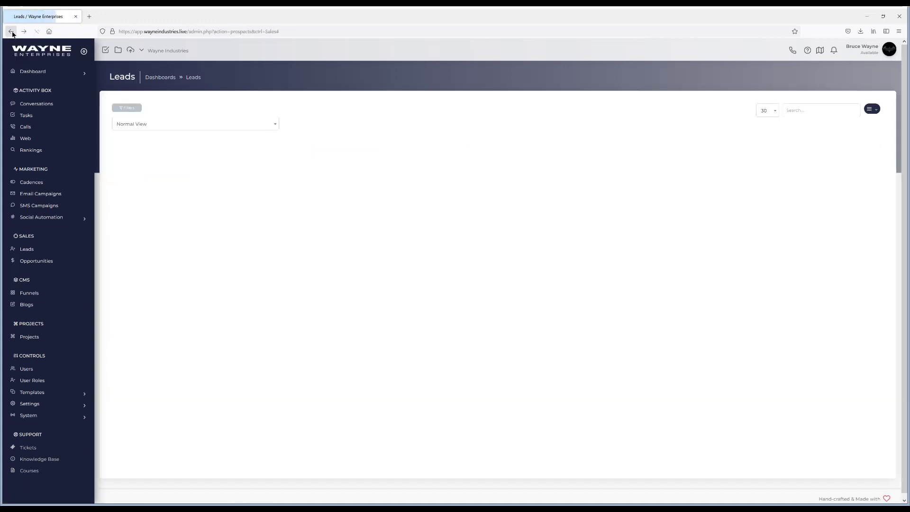
- Filter the leads by the Vilian lead label, view the filtered list, and remove the filter
left_click(130, 109)
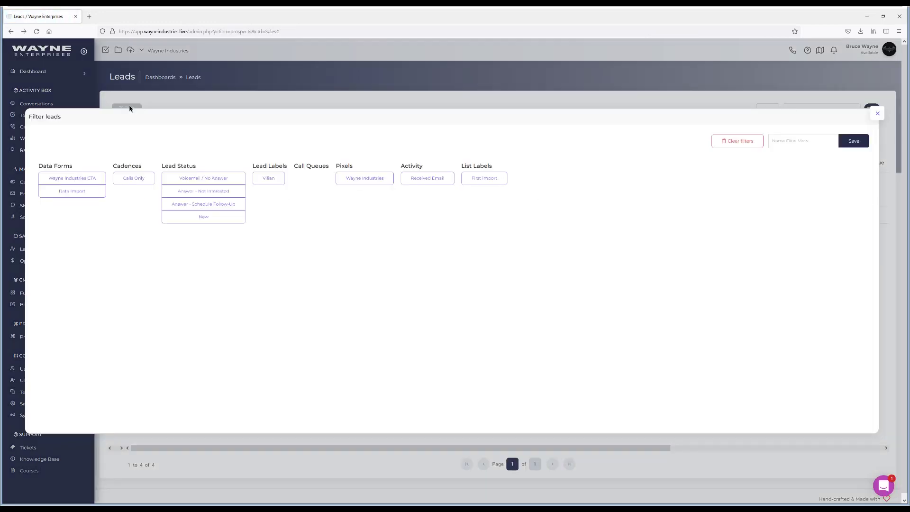
left_click(277, 179)
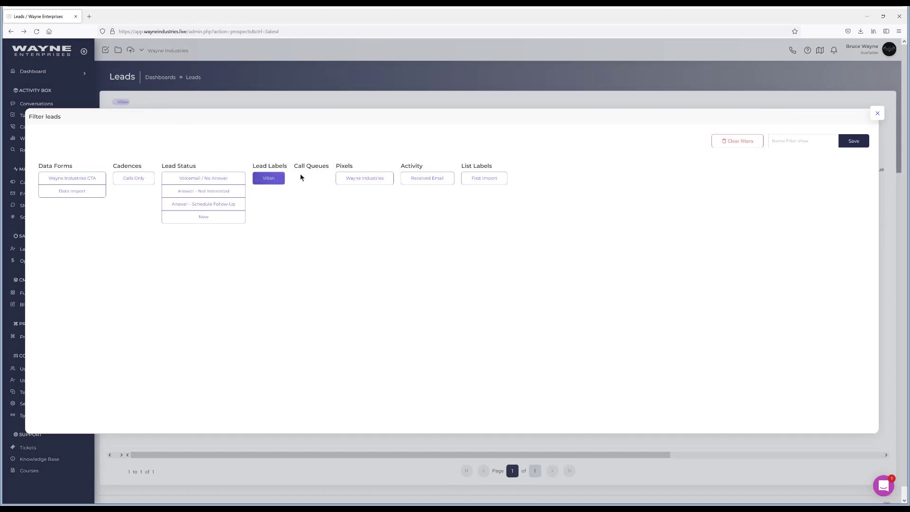
left_click(875, 116)
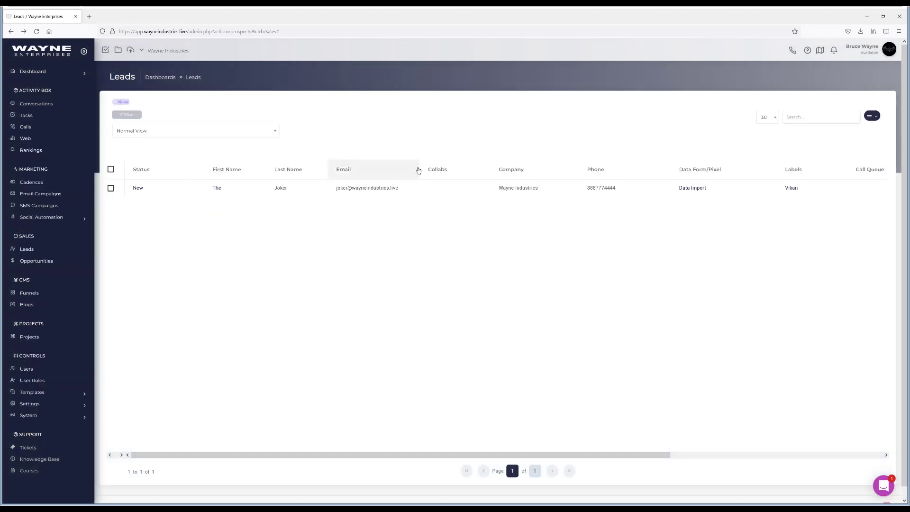
left_click(114, 105)
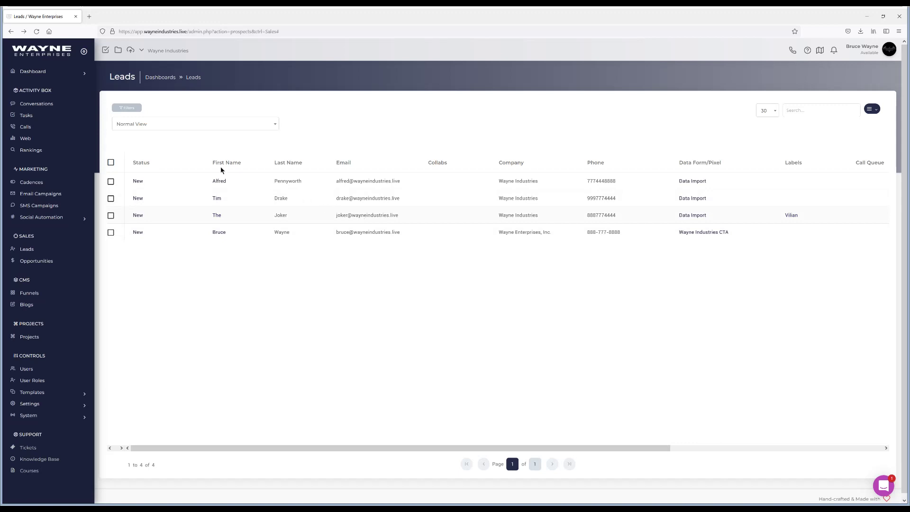
- Filter the leads by the Data Import data form, the Vilian lead label and the First Import list label
left_click(134, 112)
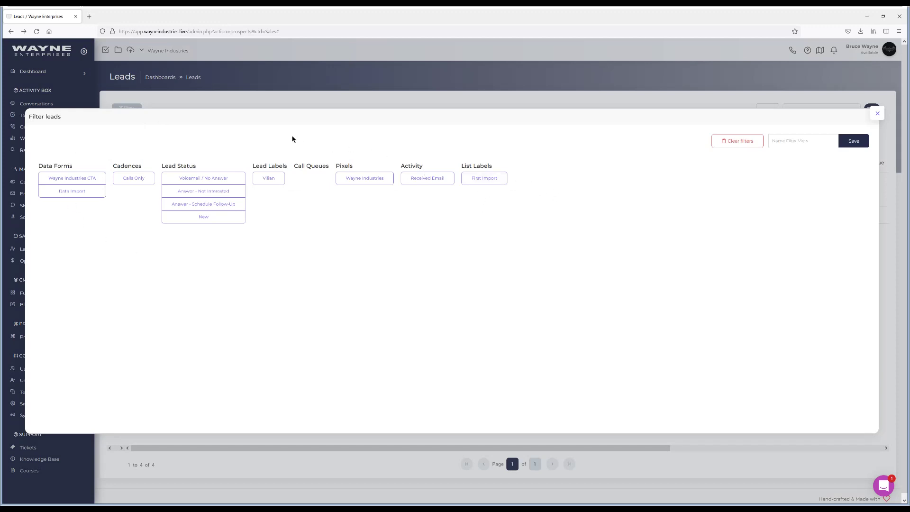
left_click(878, 113)
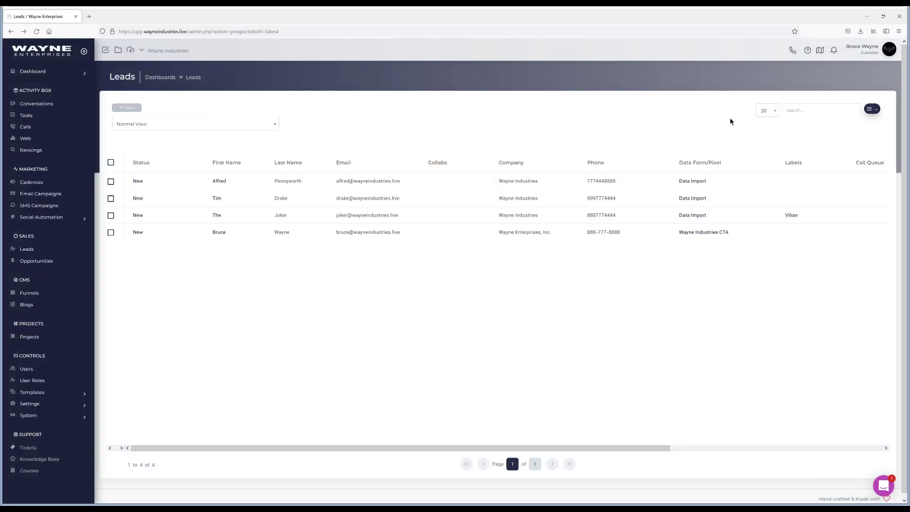
left_click(129, 108)
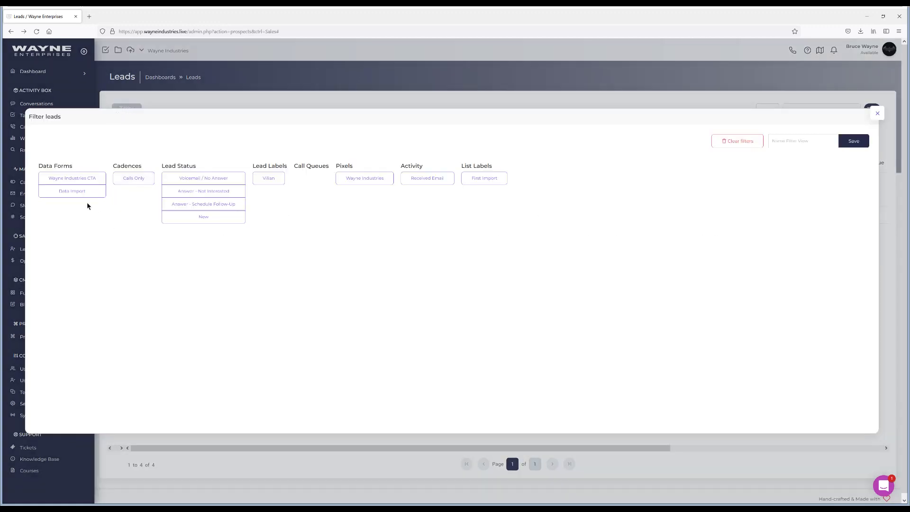
left_click(78, 194)
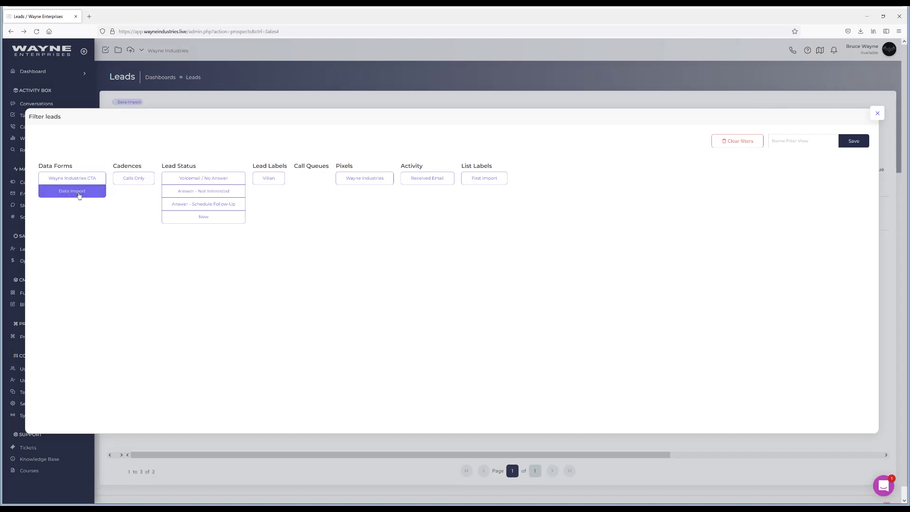
left_click(269, 180)
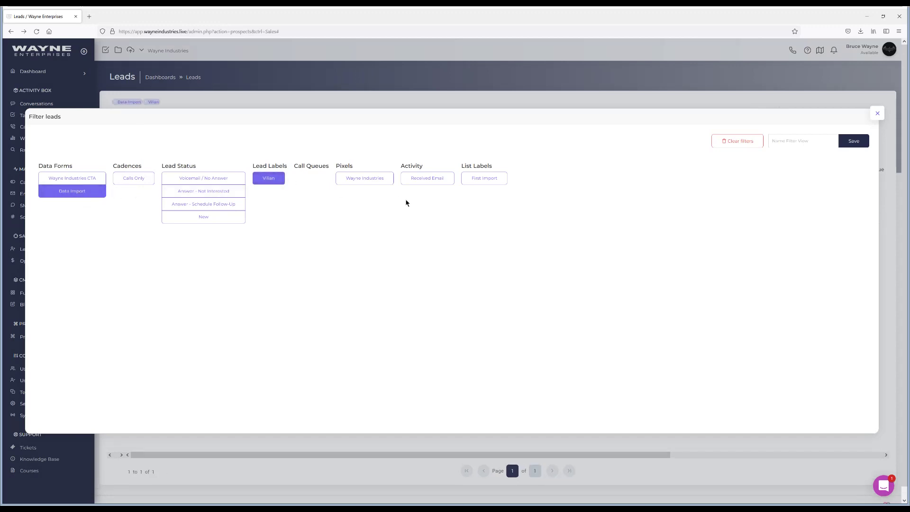
left_click(479, 184)
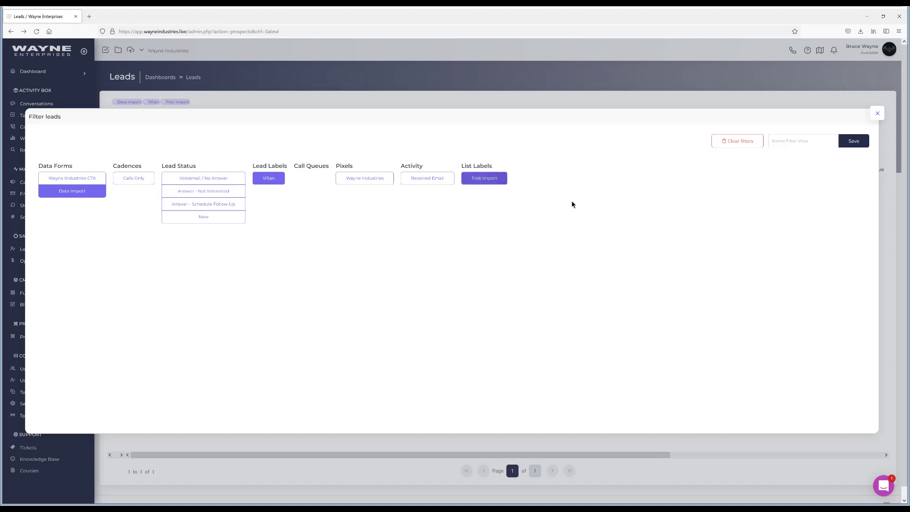
- Save the current filter combination as a filter view named "Bad Guys" and return to the leads list
left_click(784, 144)
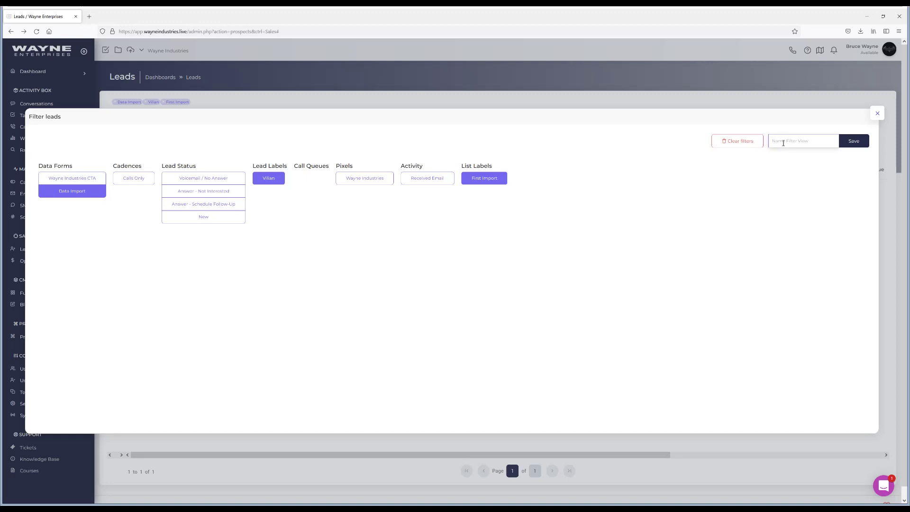
type("Bad Guys")
left_click(841, 146)
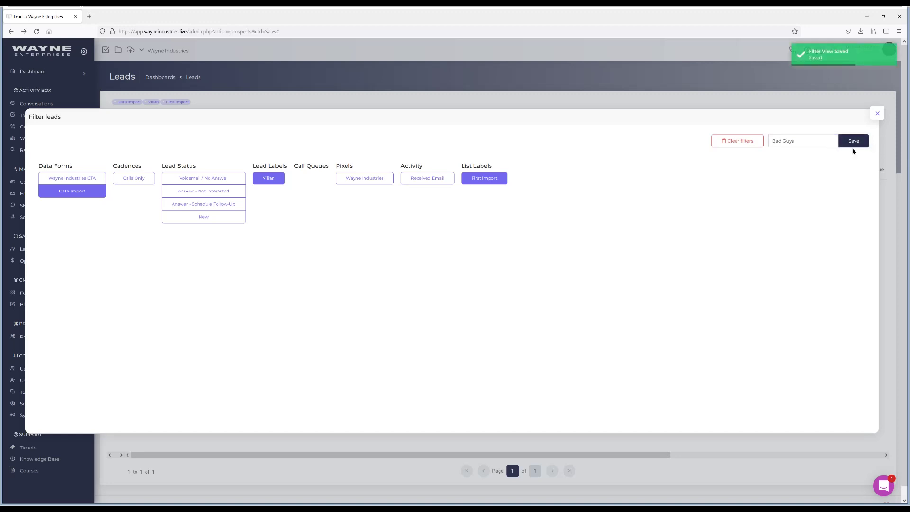
left_click(878, 117)
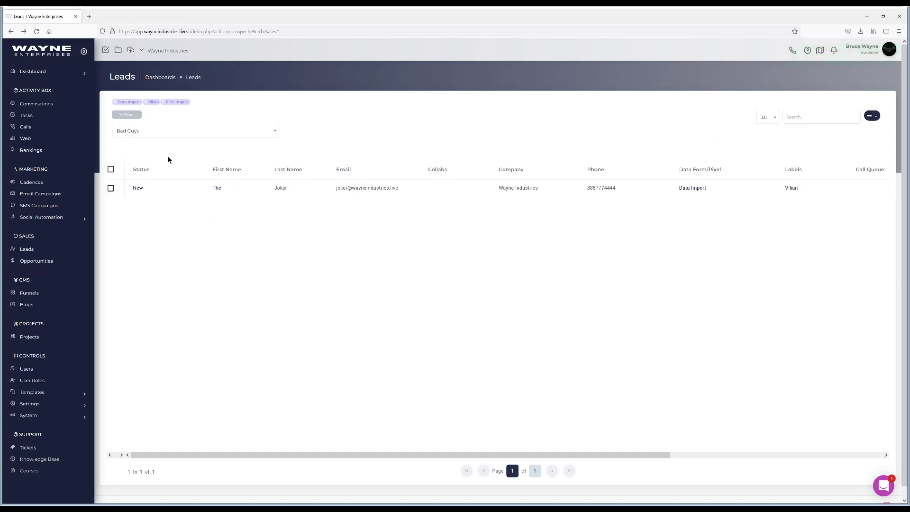
- Reload the leads list in its normal view, apply the saved Bad Guys filter view, and delete that view
left_click(33, 250)
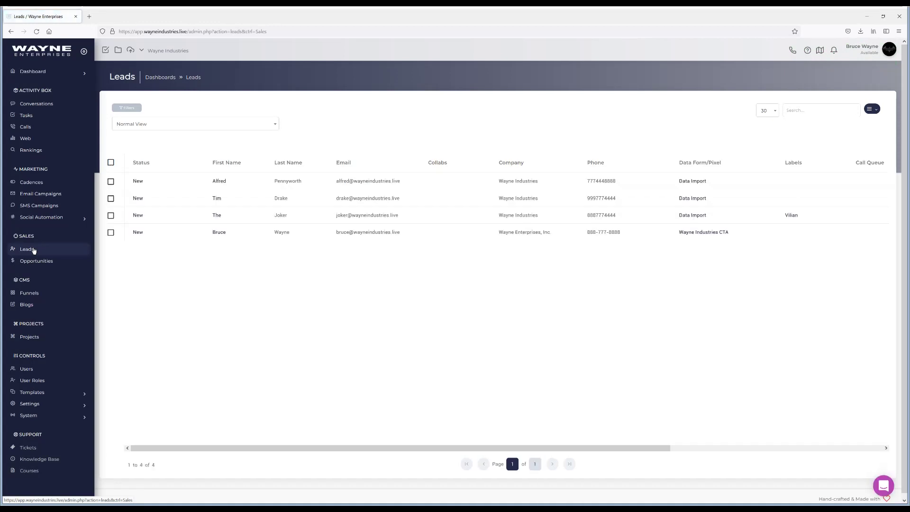
left_click(153, 125)
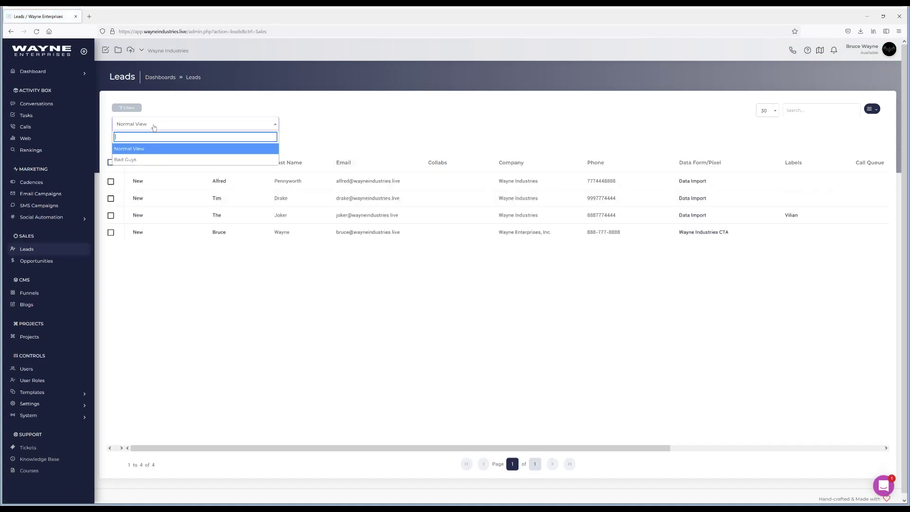
left_click(145, 160)
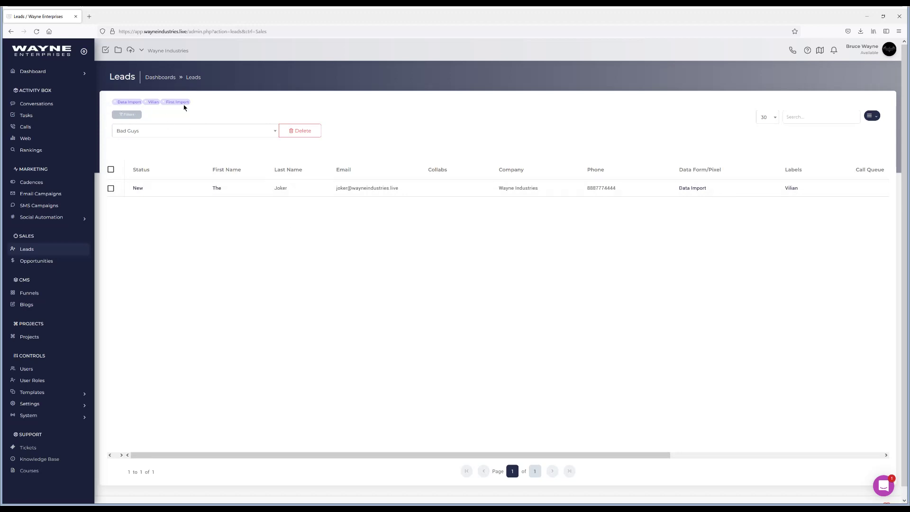
left_click(320, 133)
left_click(436, 306)
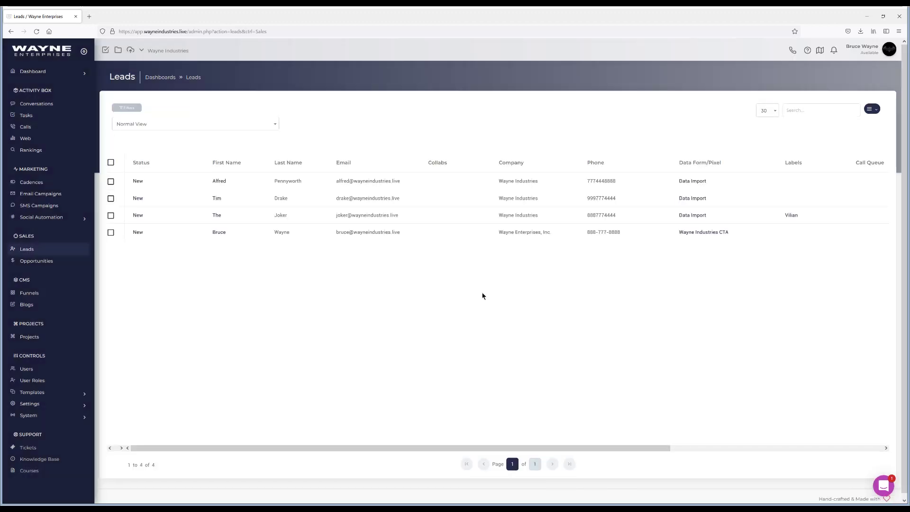